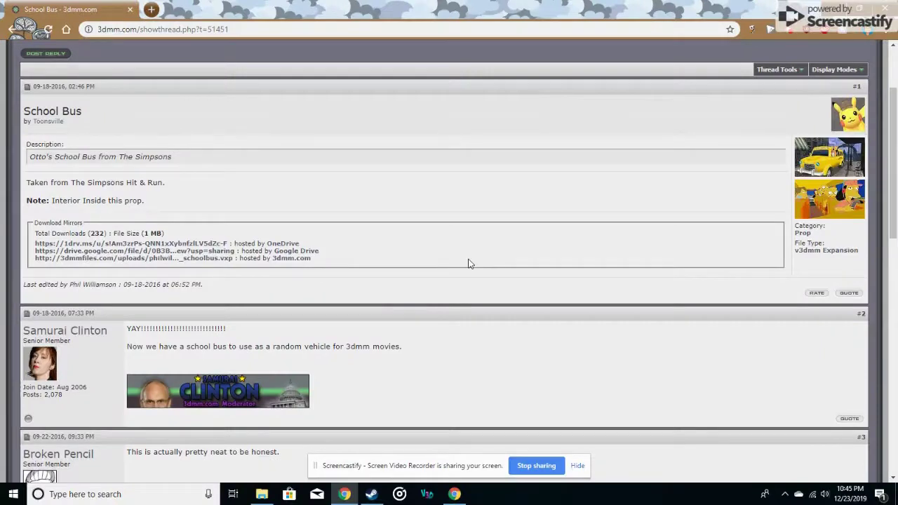
Download schoolbus.vxp from the 3dmmfiles.com mirror and open it from the download bar.
scroll(196, 207, "down", 3)
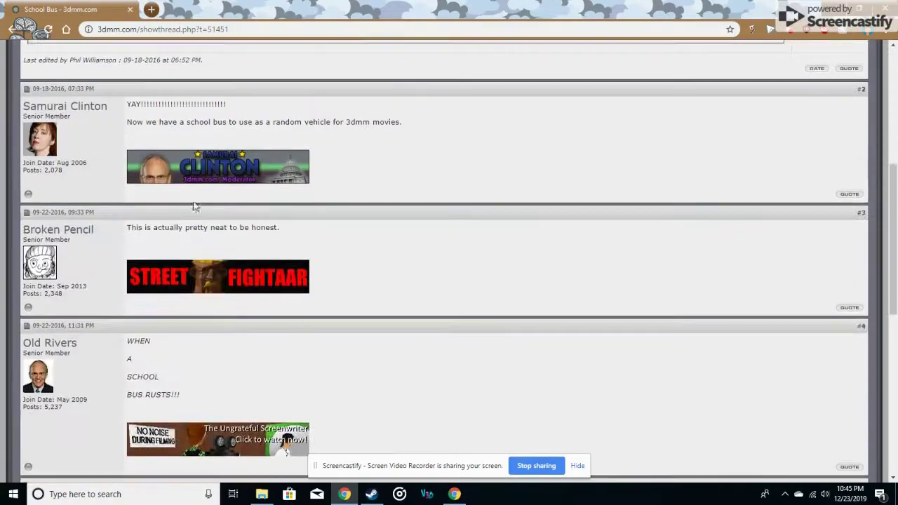
scroll(509, 419, "up", 4)
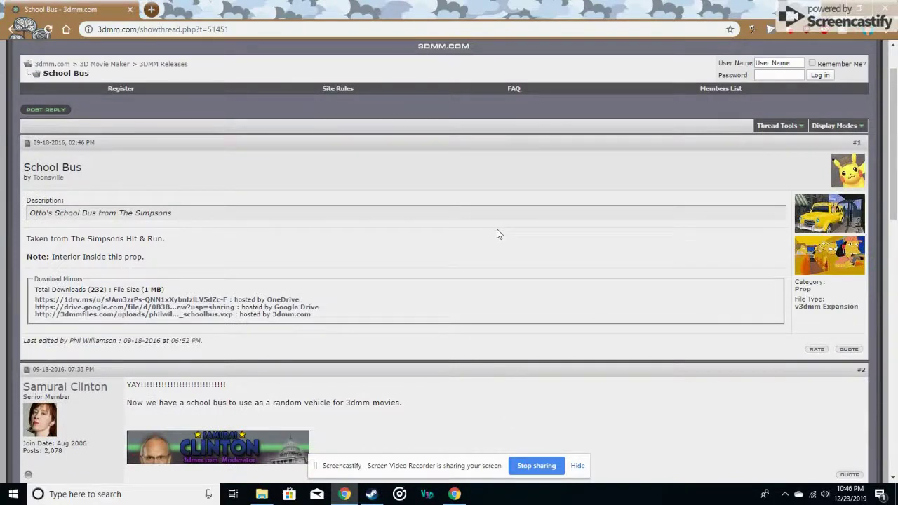
scroll(454, 200, "down", 2)
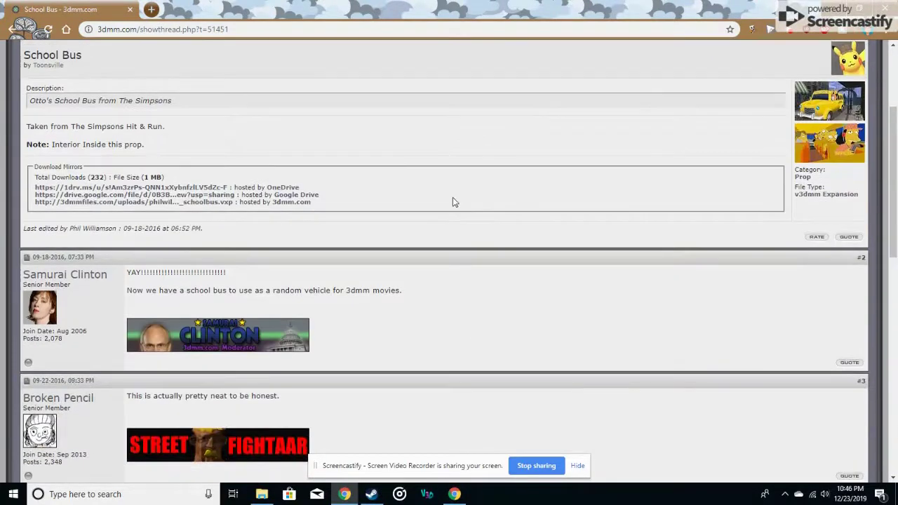
scroll(451, 200, "up", 2)
scroll(451, 199, "up", 1)
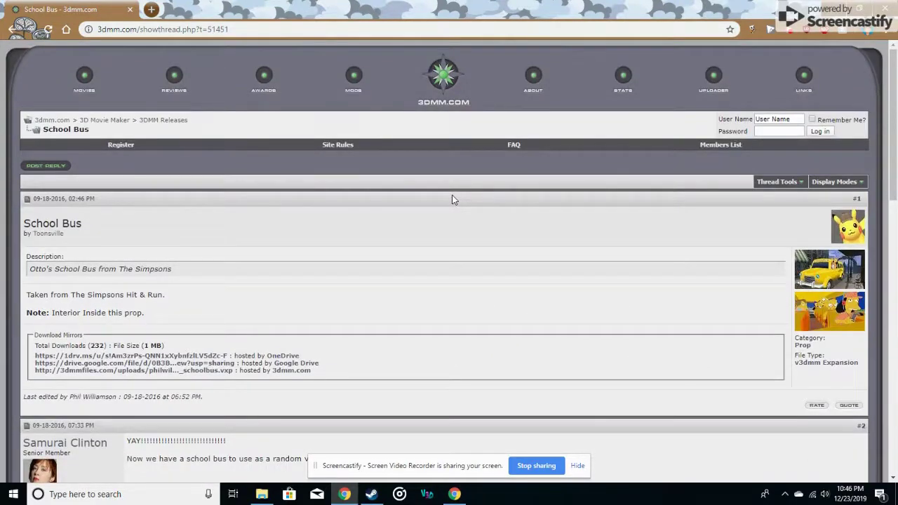
scroll(452, 195, "down", 1)
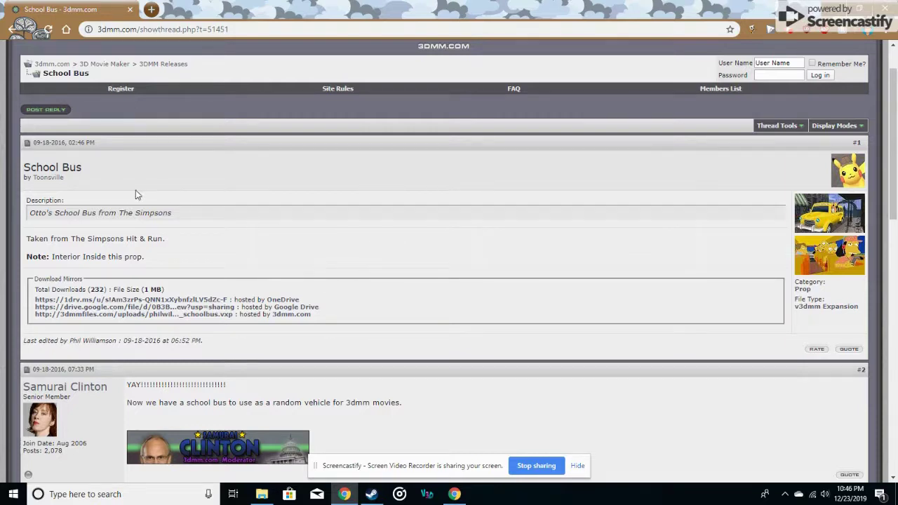
scroll(129, 182, "up", 1)
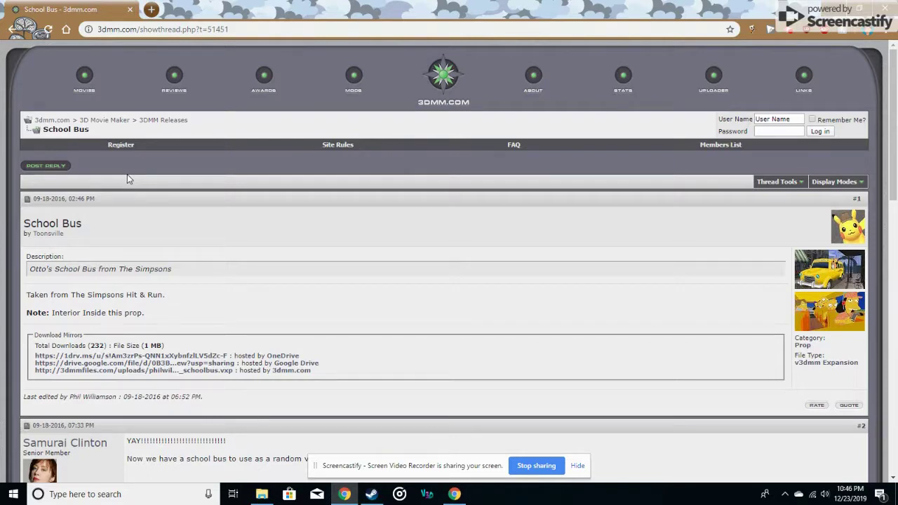
scroll(127, 174, "down", 1)
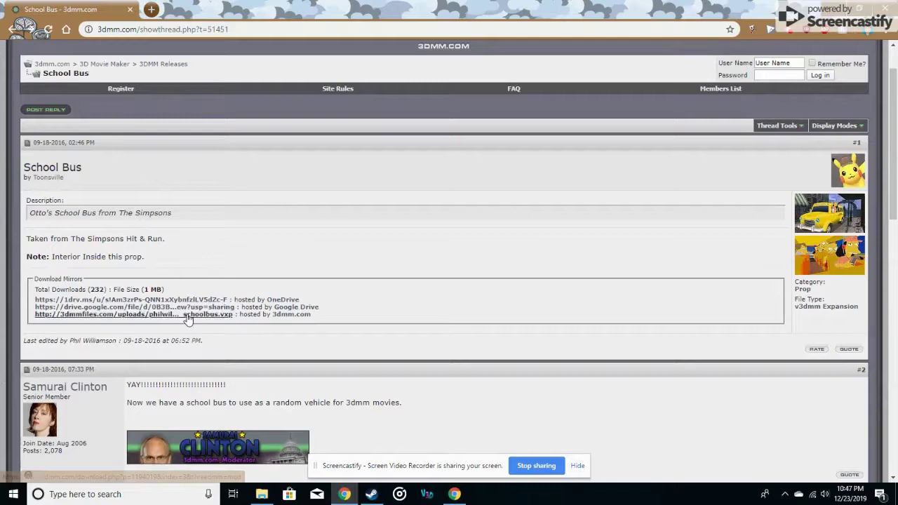
left_click(196, 317)
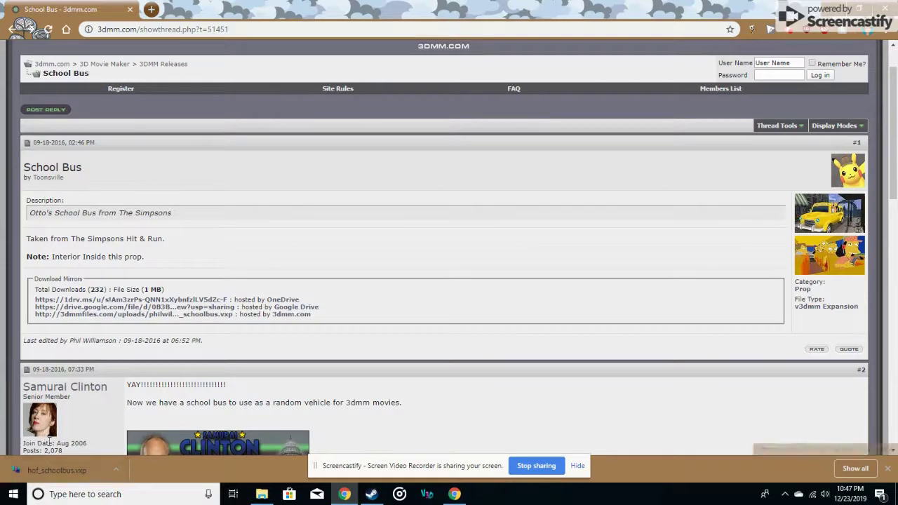
left_click(117, 465)
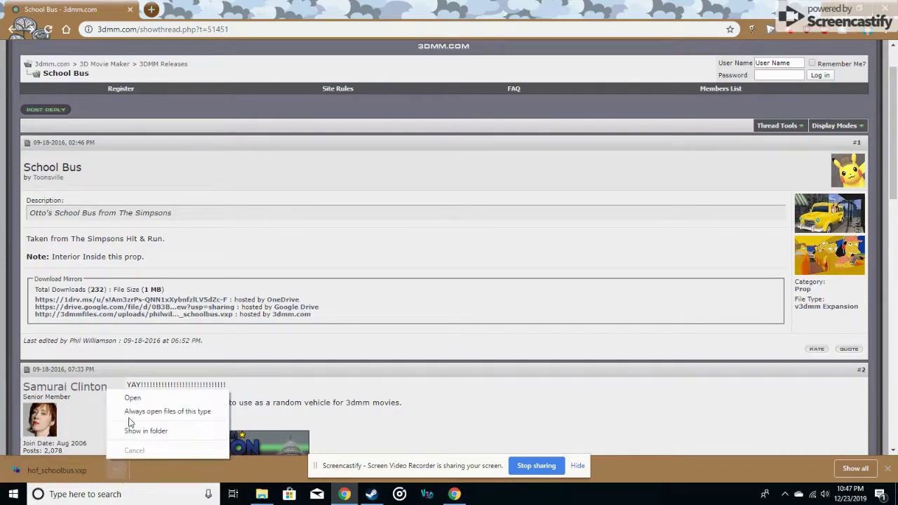
left_click(132, 398)
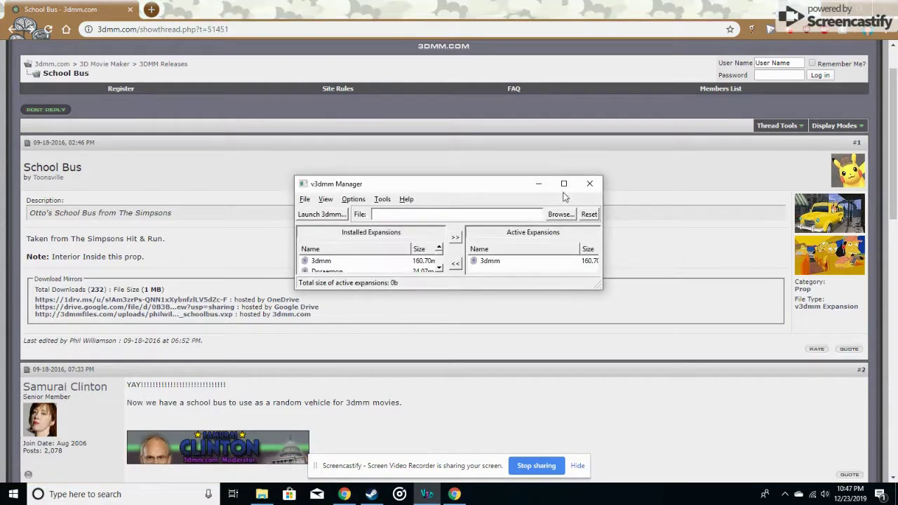
Maximize v3dmm Manager and move Doraemon from Installed Expansions into Active Expansions.
left_click(564, 184)
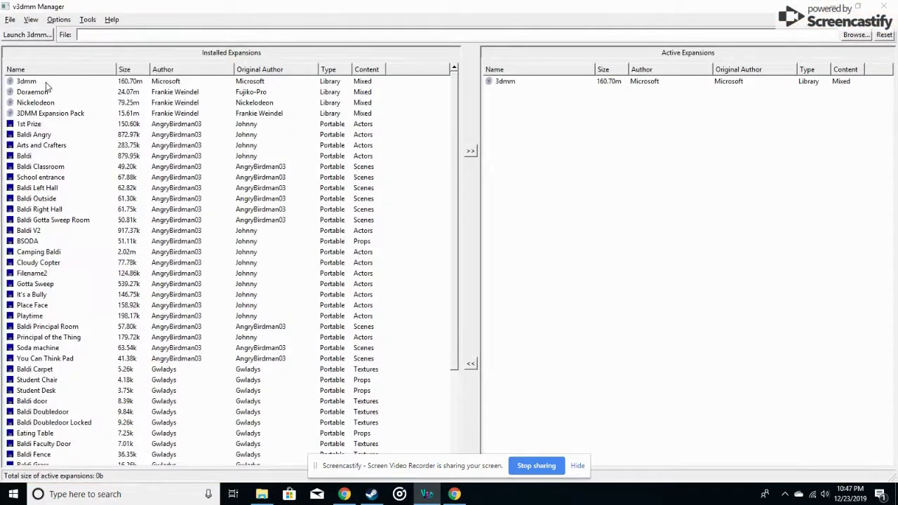
scroll(65, 172, "down", 4)
scroll(65, 176, "up", 4)
left_click(30, 94)
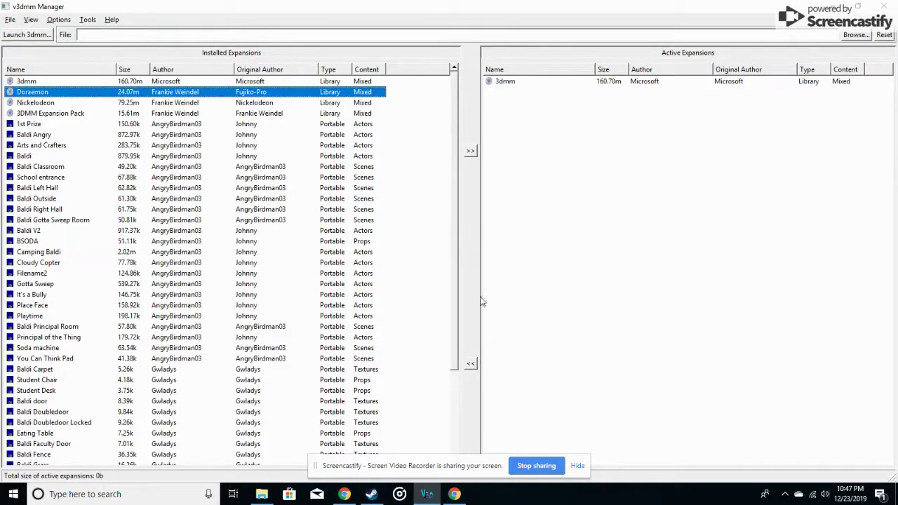
left_click(469, 152)
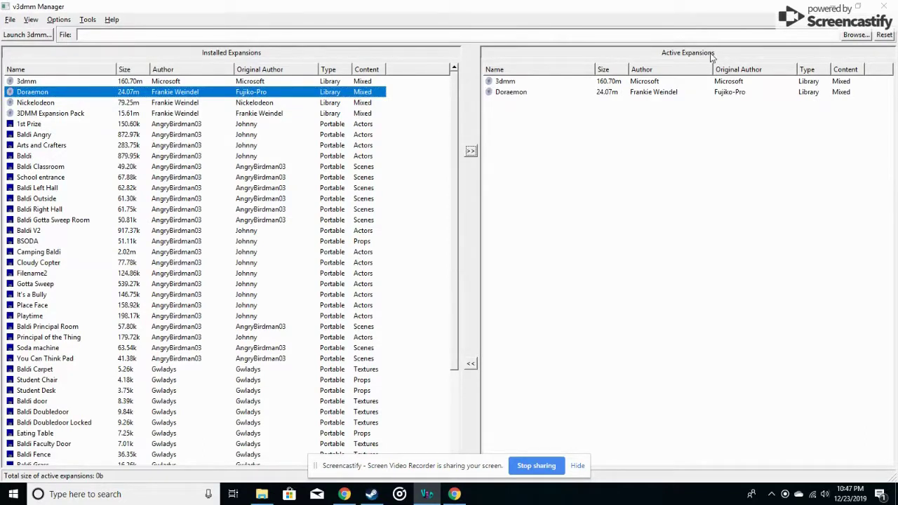
scroll(207, 152, "down", 4)
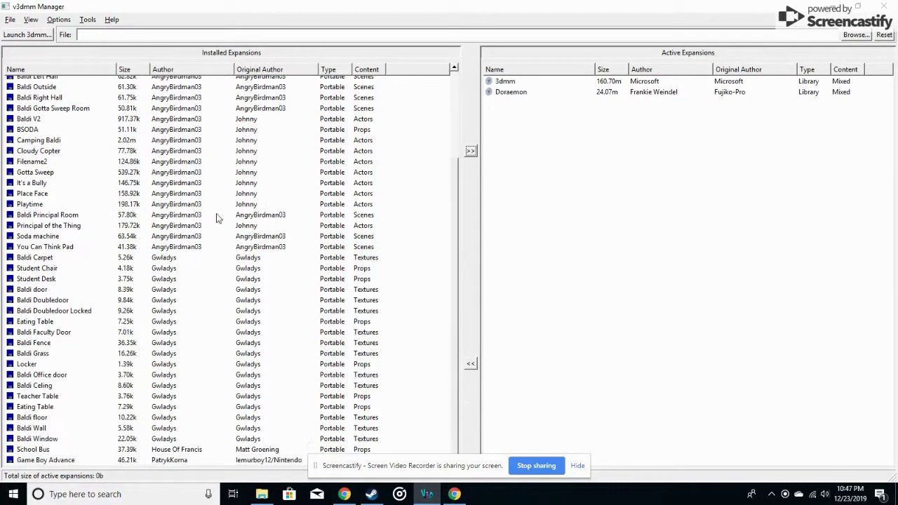
scroll(224, 212, "up", 4)
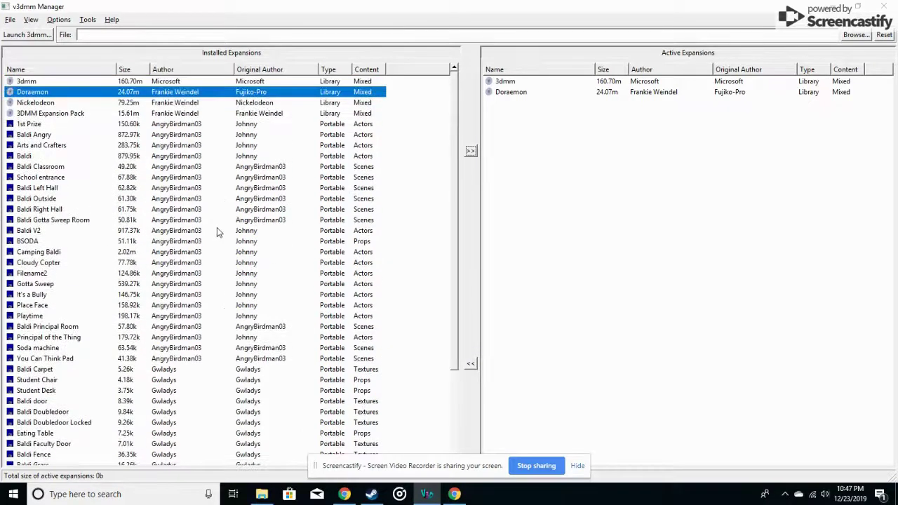
scroll(222, 206, "down", 4)
scroll(224, 207, "up", 4)
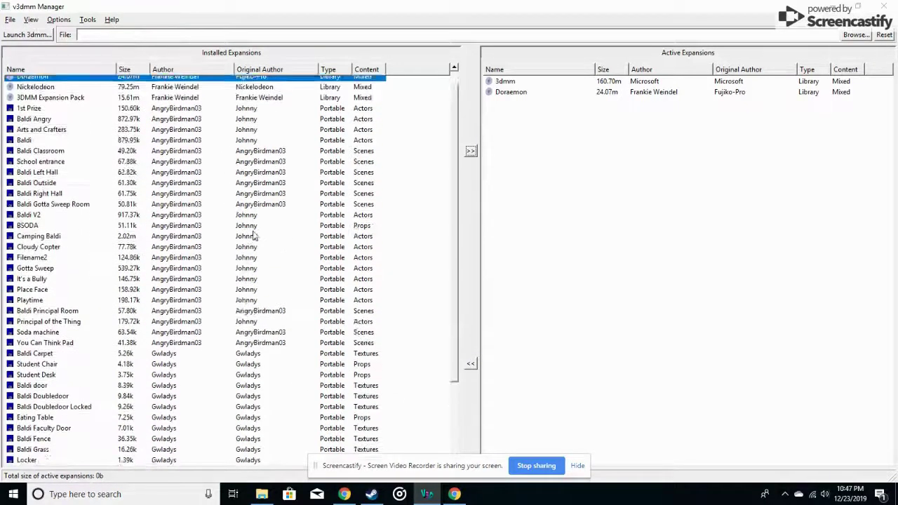
scroll(157, 188, "down", 4)
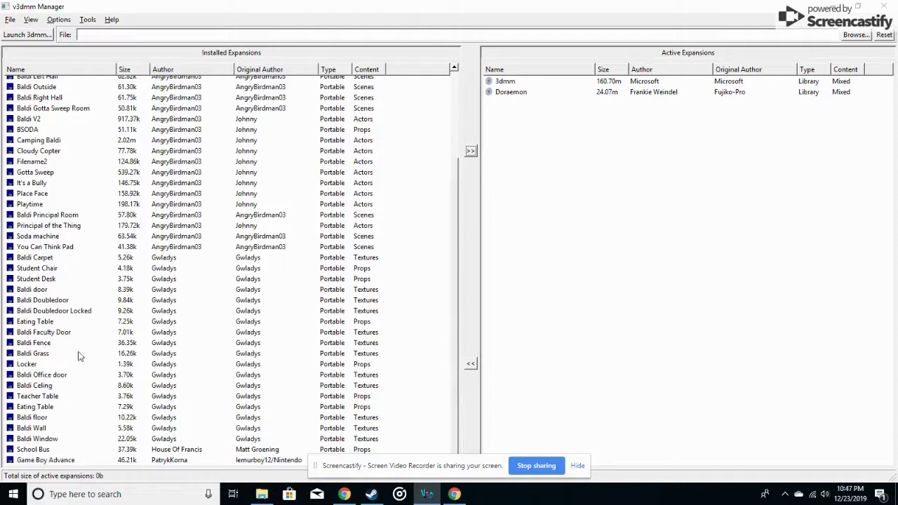
scroll(95, 342, "up", 4)
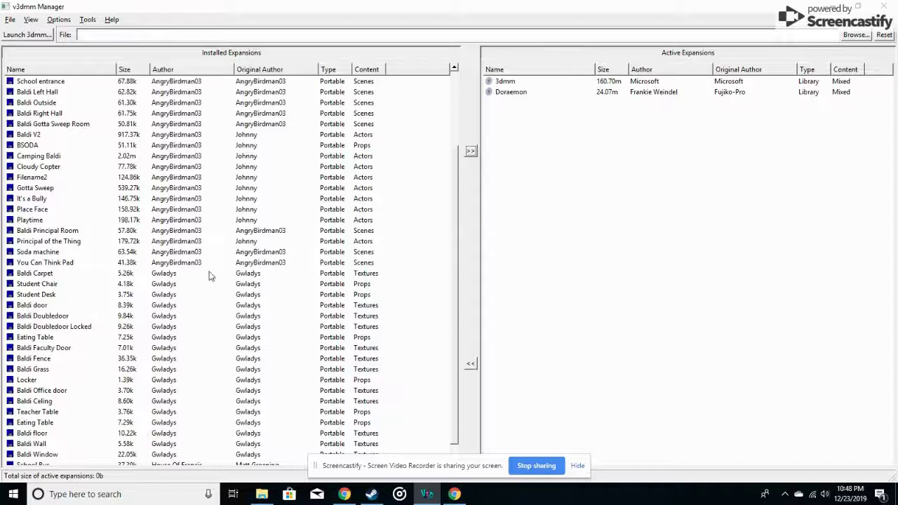
Activate Nickelodeon, 3DMM Expansion Pack, 1st Prize, Baldi Angry, Arts and Crafters, Baldi, Baldi Classroom, School entrance.
left_click(32, 92)
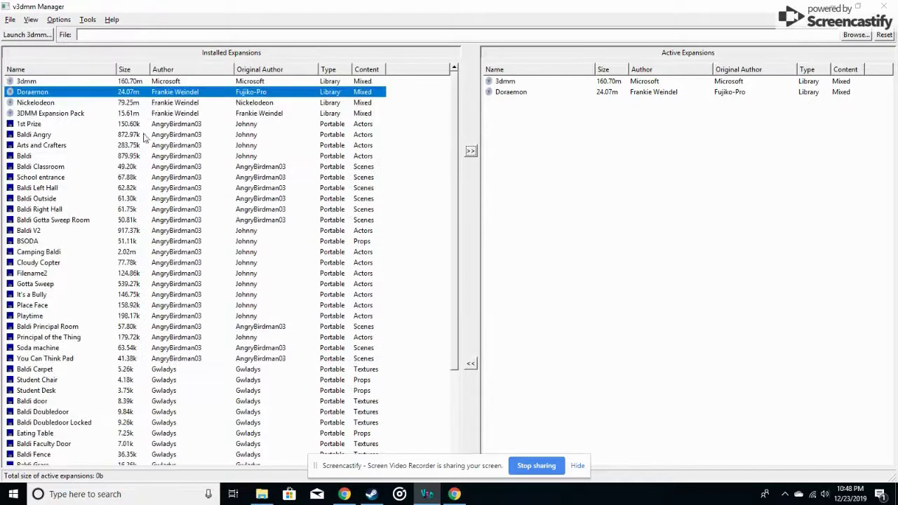
double_click(35, 103)
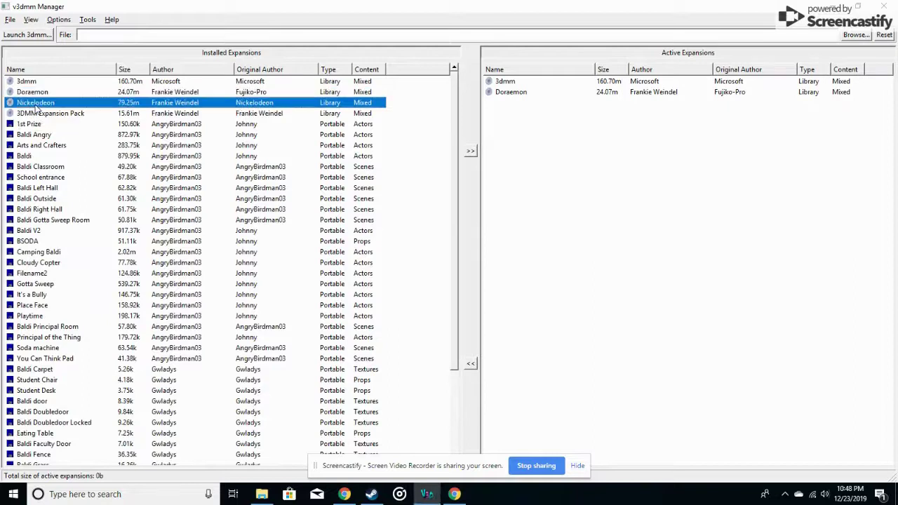
double_click(45, 114)
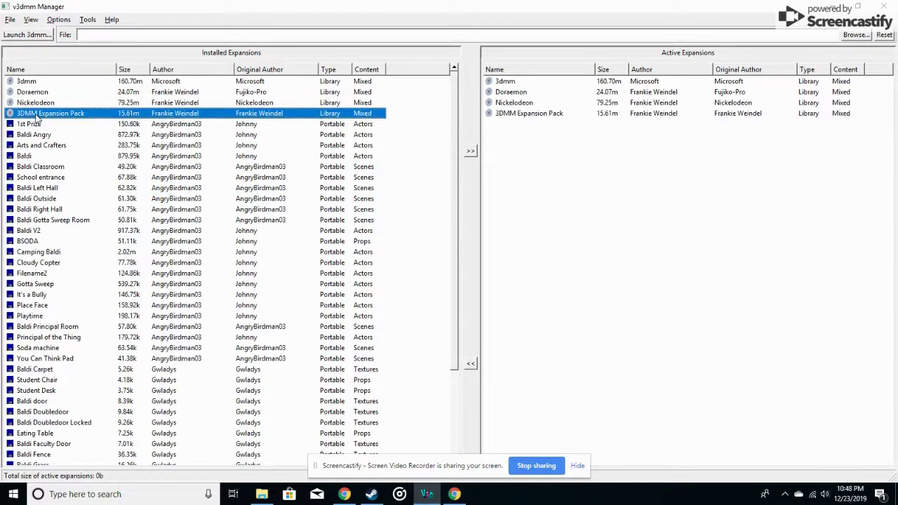
double_click(31, 125)
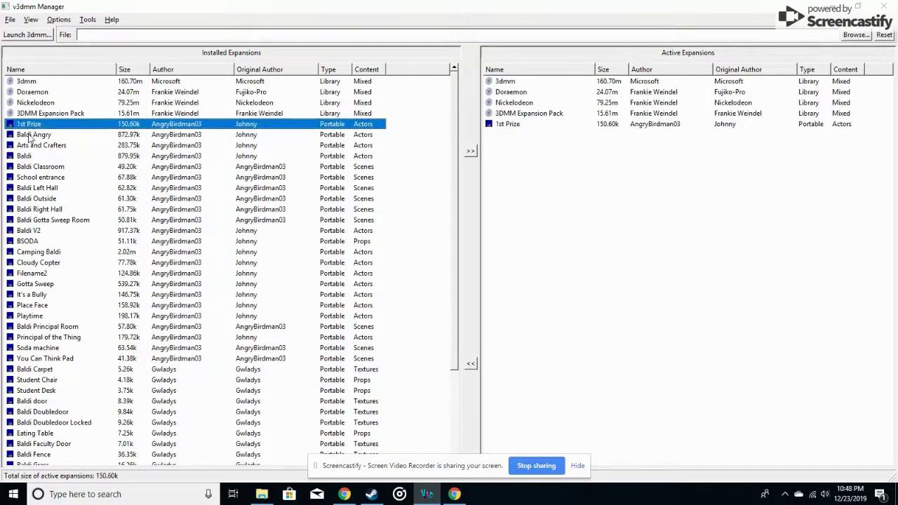
double_click(29, 136)
double_click(41, 148)
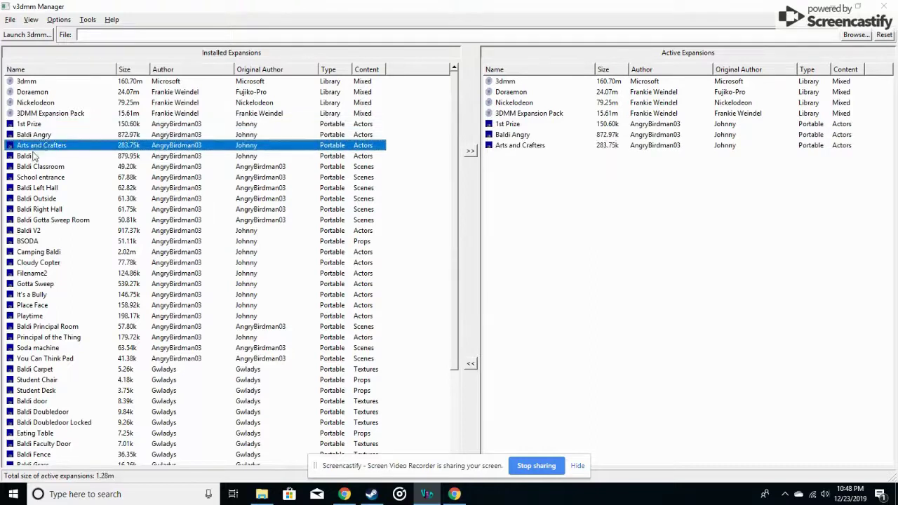
double_click(34, 157)
double_click(34, 167)
double_click(35, 177)
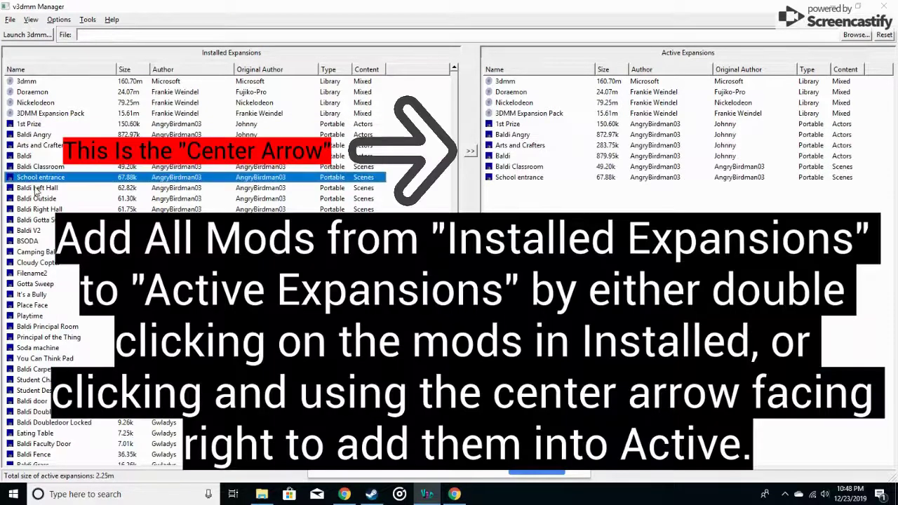
Activate the Baldi Left Hall, Outside, Right Hall, Gotta Sweep Room, V2, BSODA and Cloudy Copter mods.
double_click(35, 188)
double_click(31, 199)
double_click(31, 209)
double_click(31, 219)
double_click(31, 230)
scroll(116, 169, "down", 4)
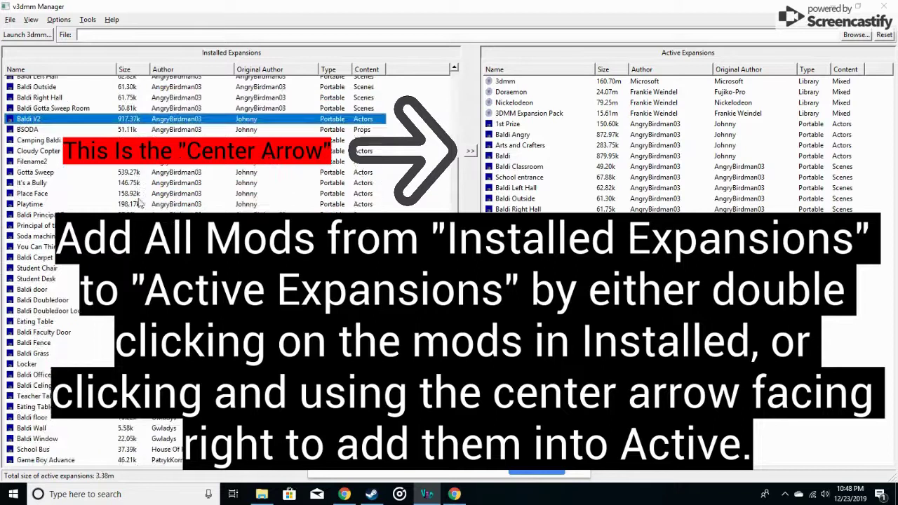
scroll(116, 169, "up", 3)
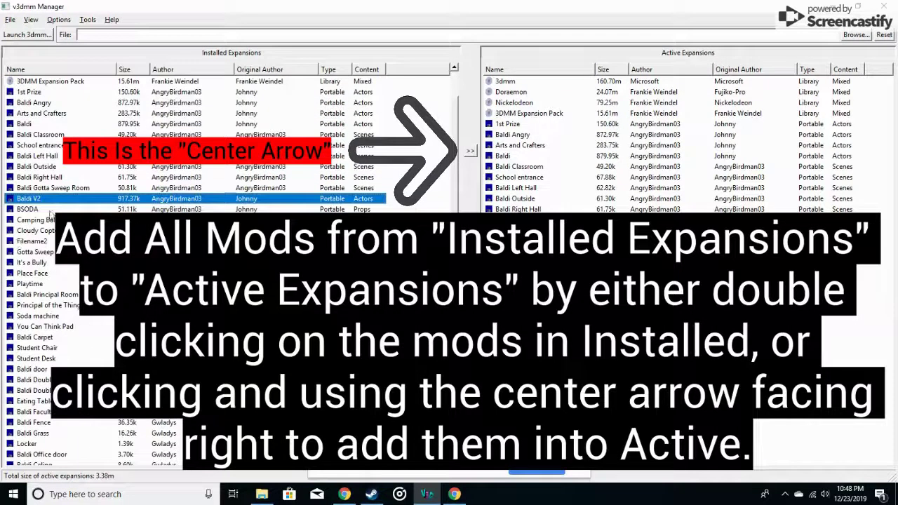
double_click(50, 209)
left_click(50, 219)
double_click(51, 230)
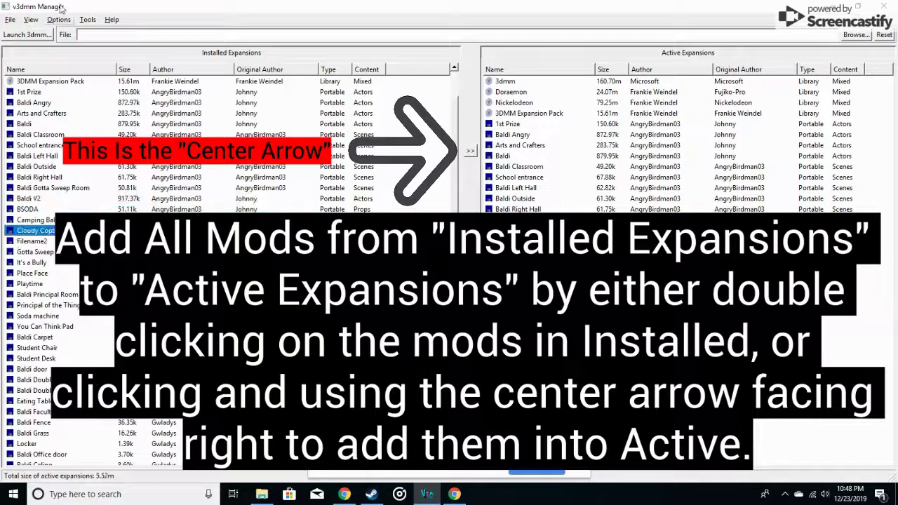
Activate Filename2, Gotta Sweep, It's a Bully, Place Face, Playtime and remaining mods through Game Boy Advance.
left_click(36, 241)
double_click(36, 251)
double_click(35, 263)
double_click(35, 272)
double_click(35, 284)
double_click(36, 294)
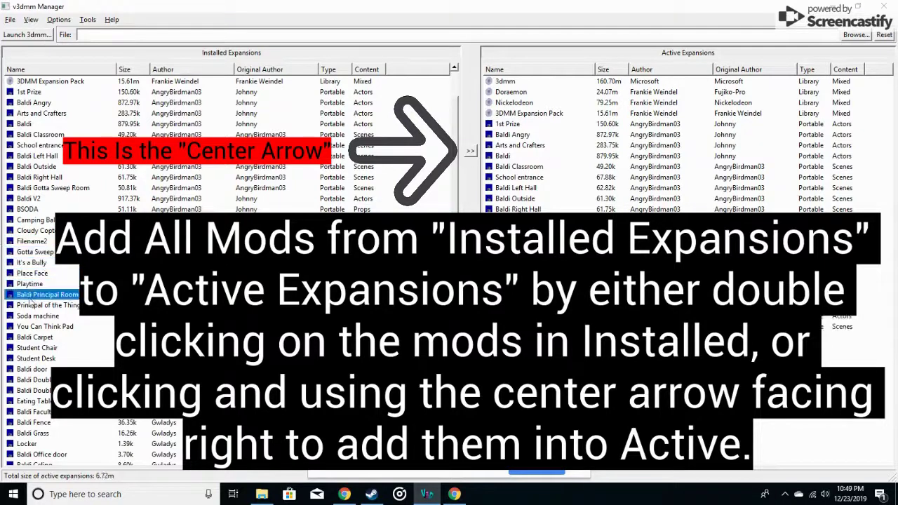
double_click(36, 305)
double_click(37, 316)
double_click(36, 326)
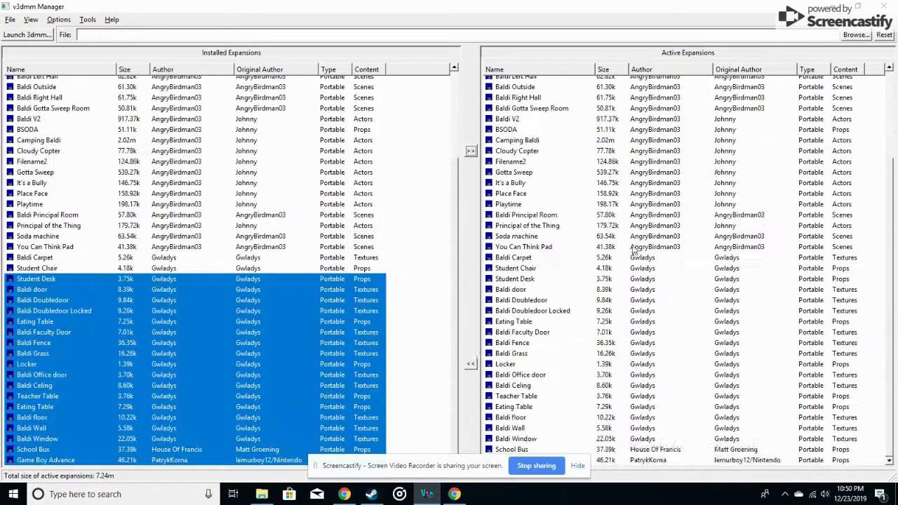
scroll(567, 176, "up", 5)
scroll(567, 176, "down", 5)
scroll(193, 162, "up", 4)
scroll(81, 284, "down", 4)
scroll(686, 293, "up", 5)
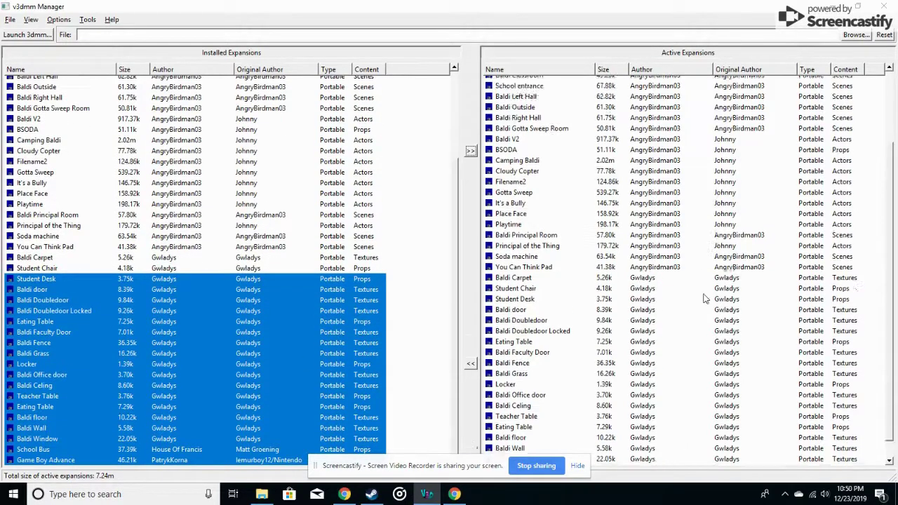
scroll(699, 294, "down", 5)
scroll(700, 293, "up", 5)
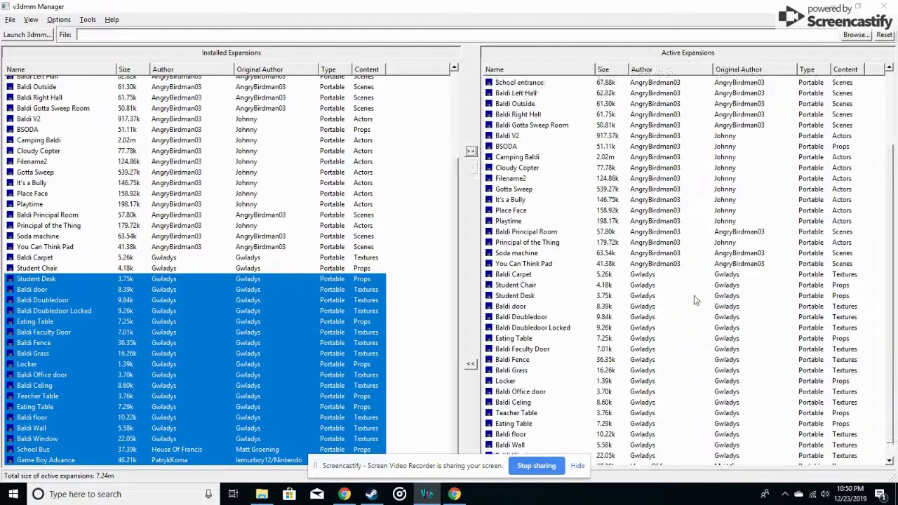
scroll(520, 134, "down", 3)
scroll(520, 134, "up", 3)
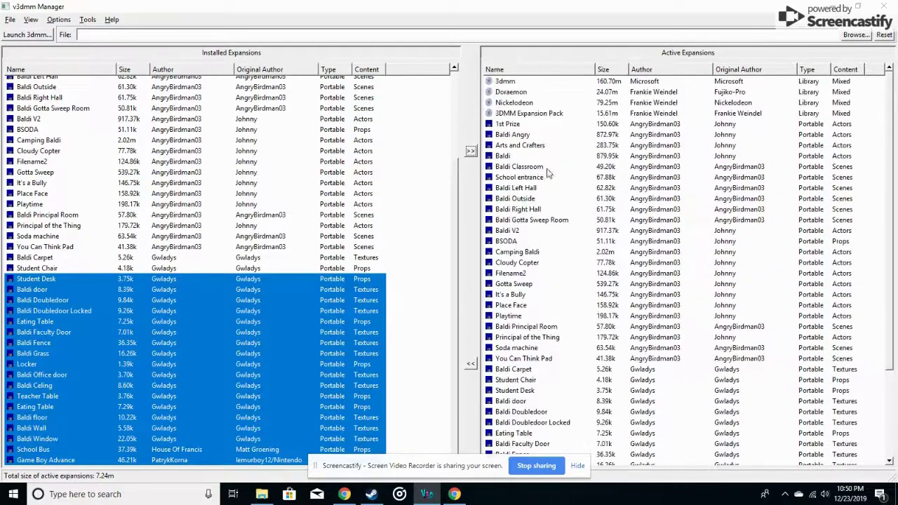
Launch 3D Movie Maker with the active mods and open the saved BaldiAnimationTest movie.
left_click(21, 37)
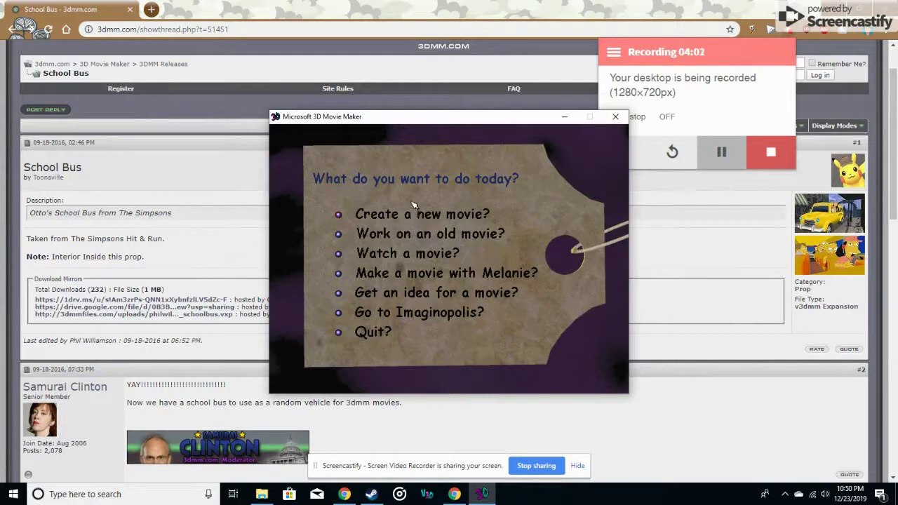
left_click(430, 237)
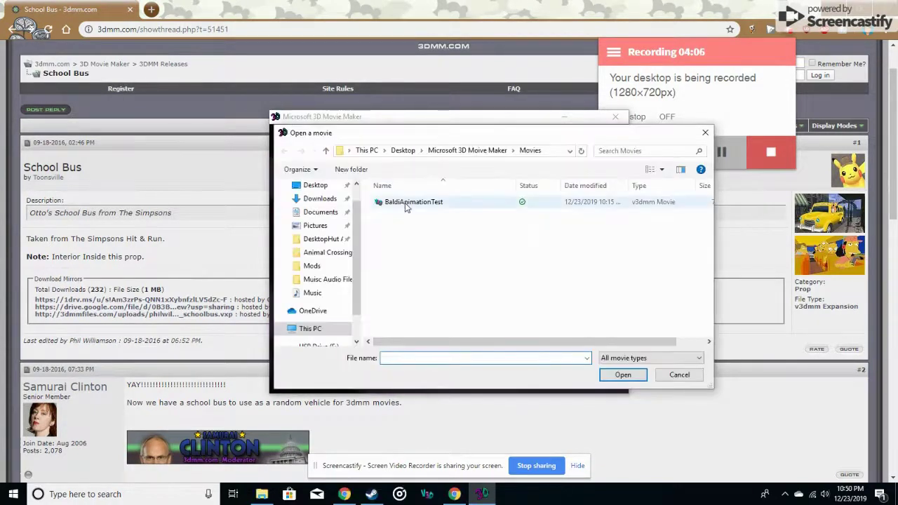
left_click(410, 202)
left_click(623, 377)
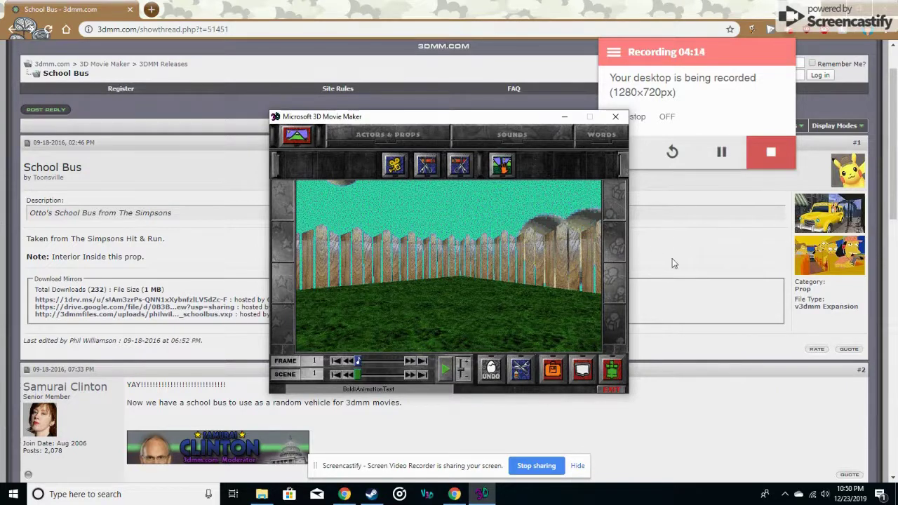
Take the school bus from props page 6/6 and place it side-on by the left fence.
left_click(400, 138)
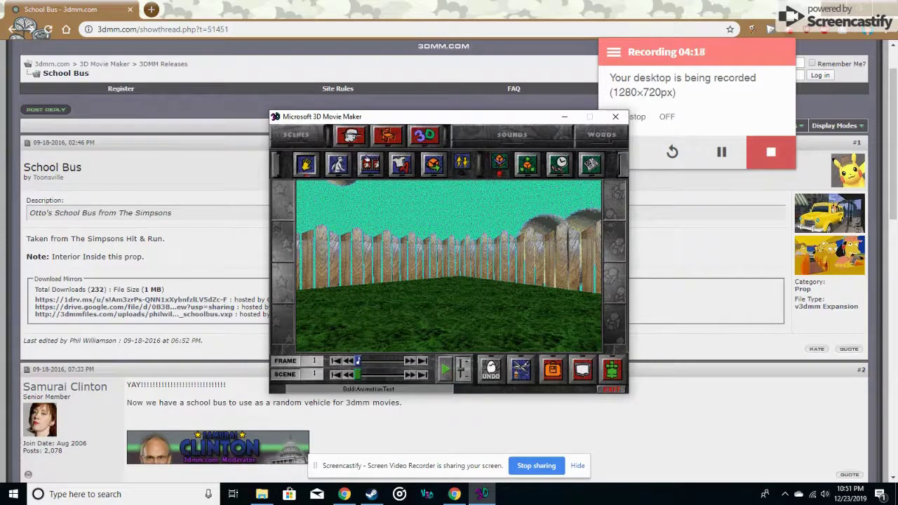
left_click(435, 167)
left_click(490, 347)
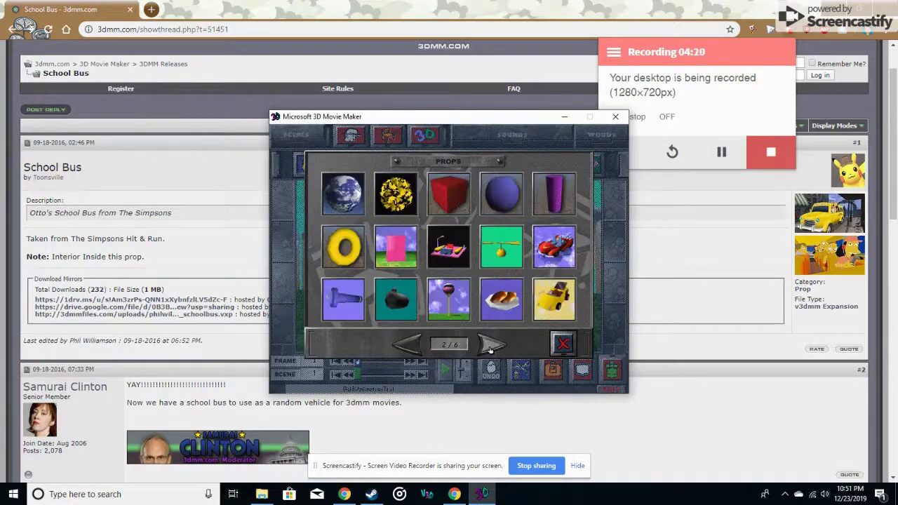
left_click(491, 347)
left_click(491, 347)
left_click(491, 347)
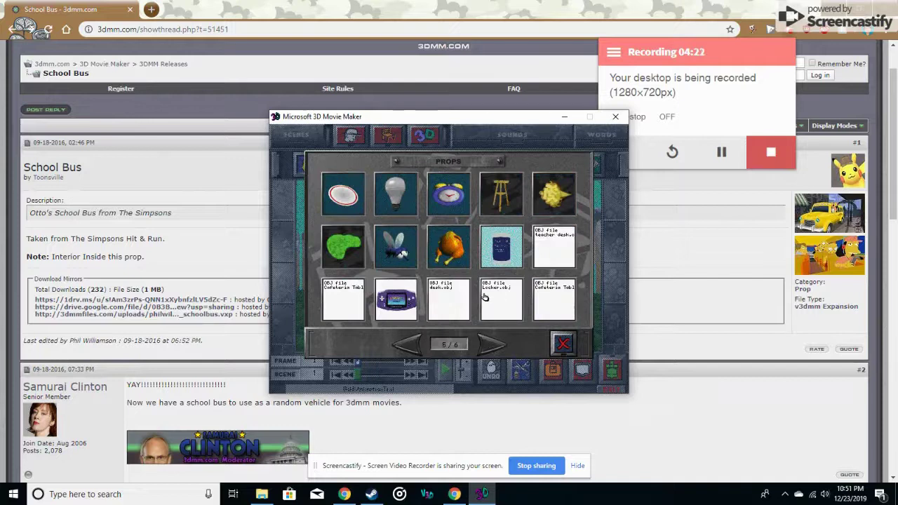
left_click(493, 345)
left_click(343, 197)
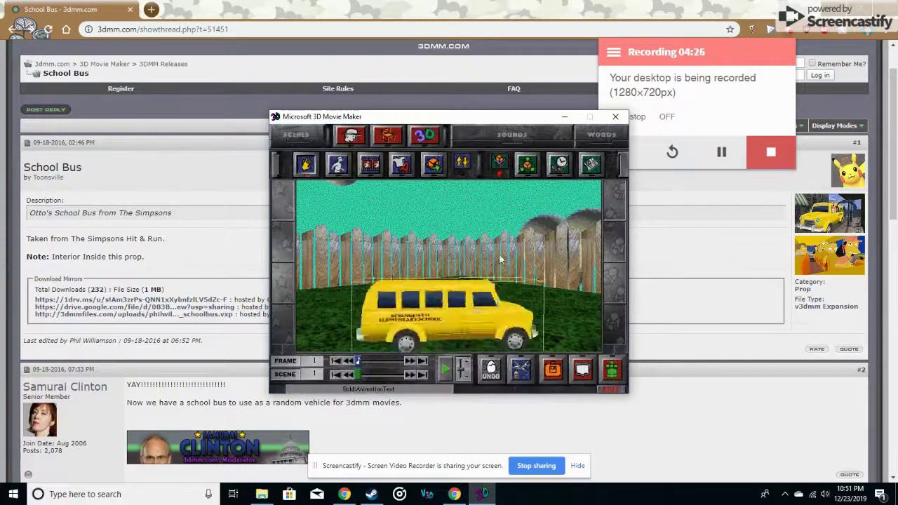
left_click(391, 216)
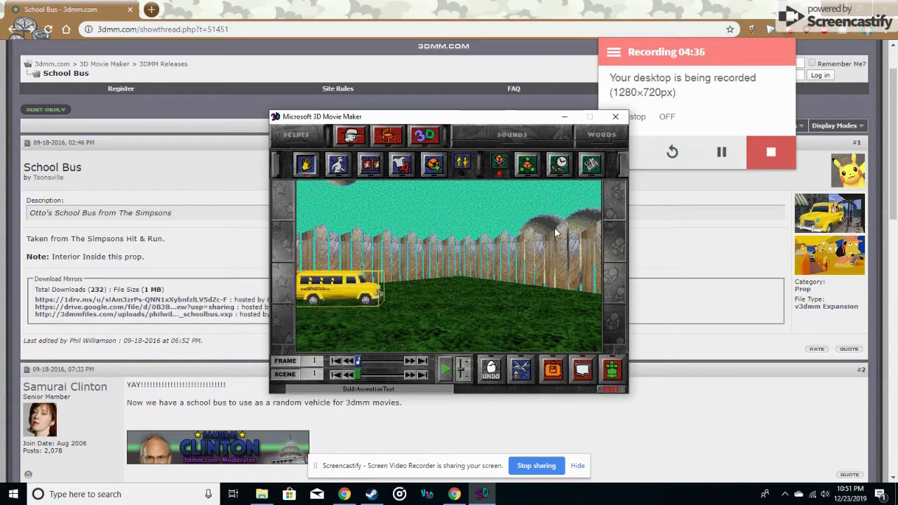
left_click(400, 308)
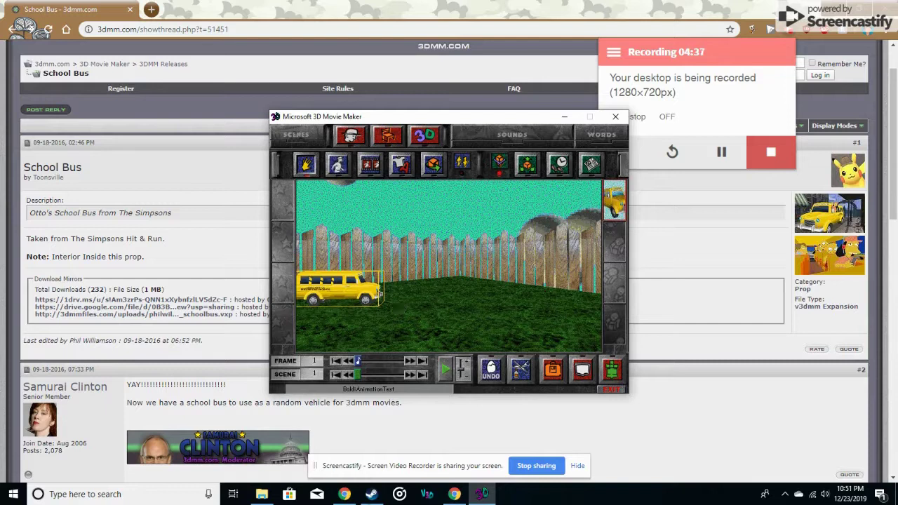